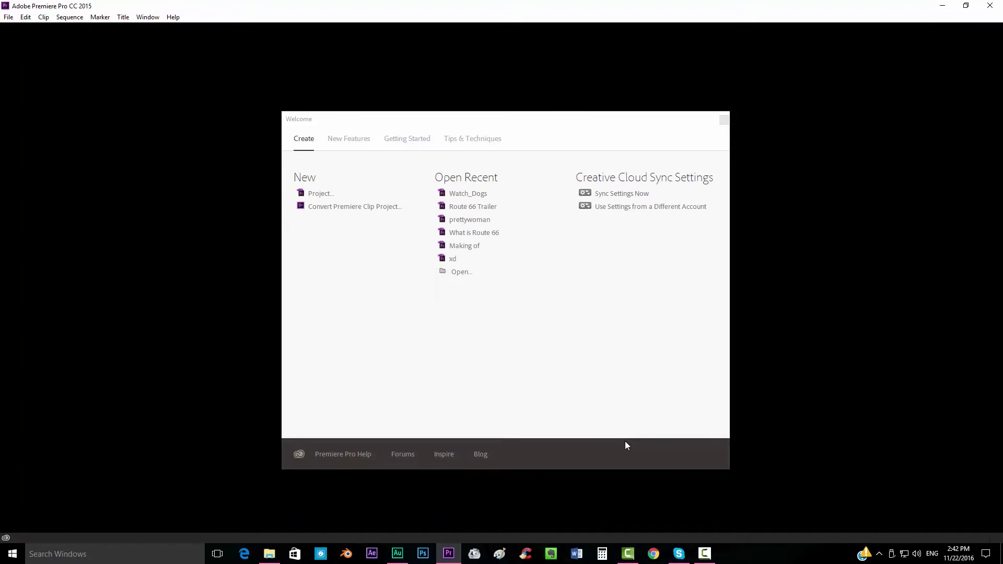
- Open the recent Watch_Dogs project and let its 000.intro sequence finish loading
click(470, 194)
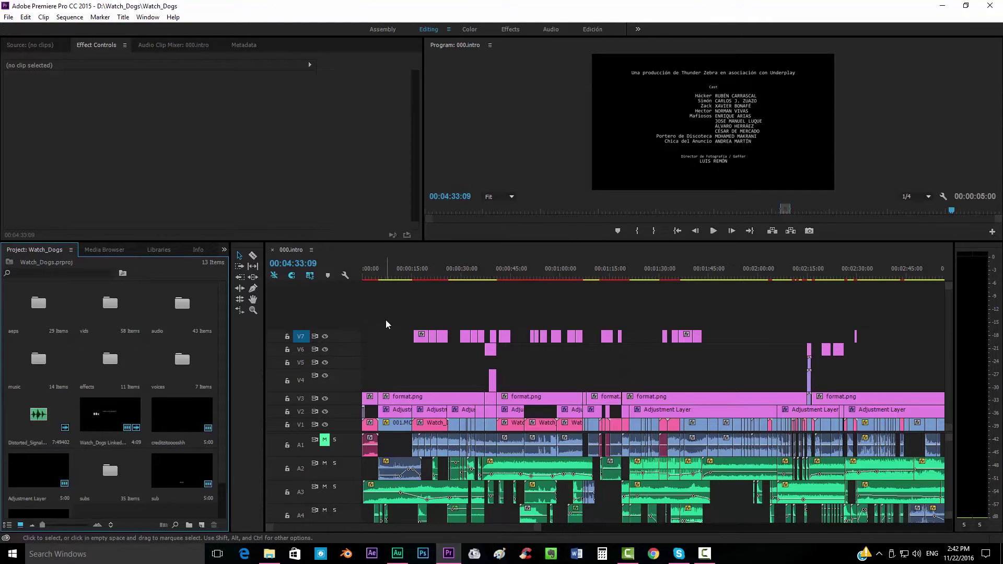
click(555, 253)
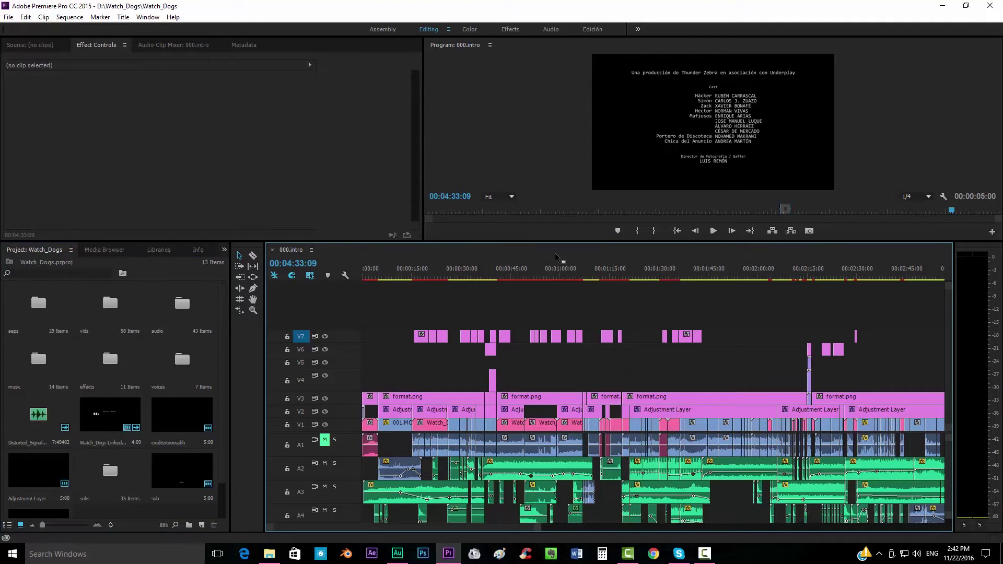
click(8, 17)
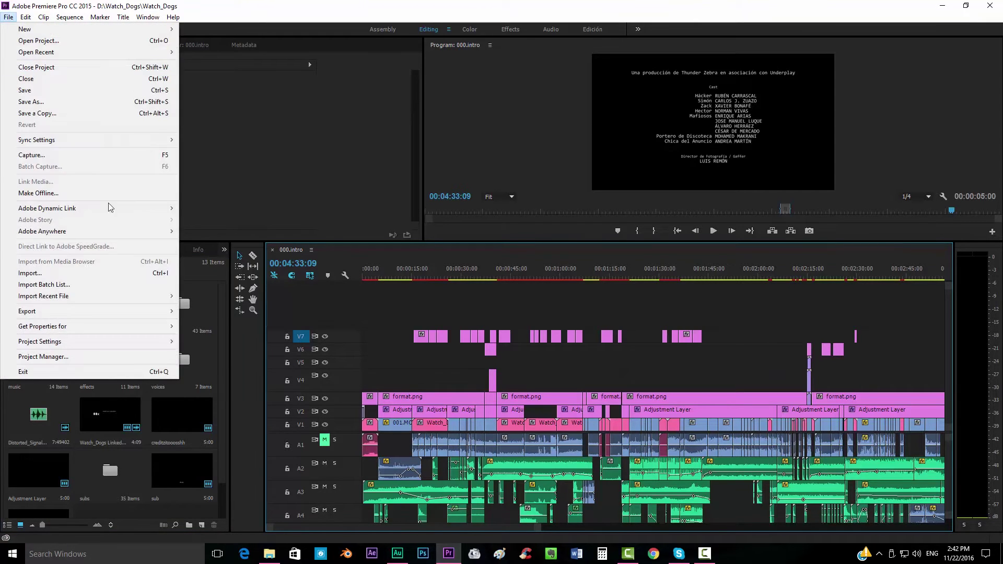
mouse_move(139, 311)
click(206, 311)
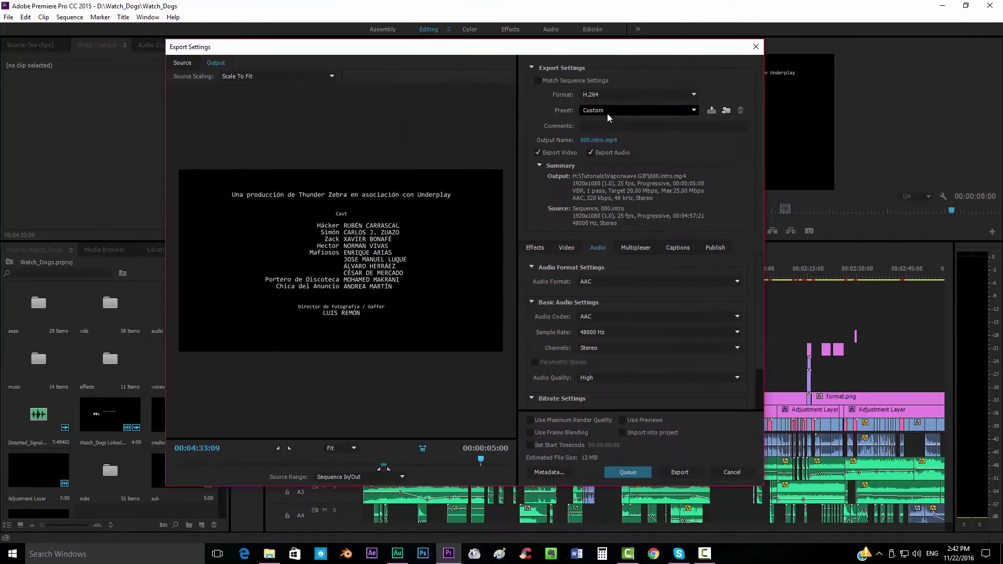
click(612, 111)
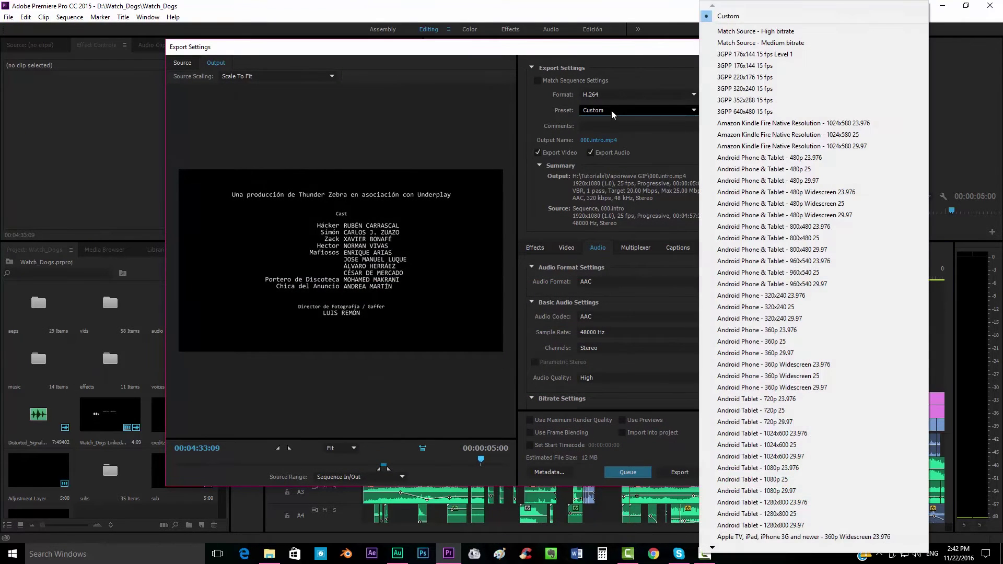
click(738, 32)
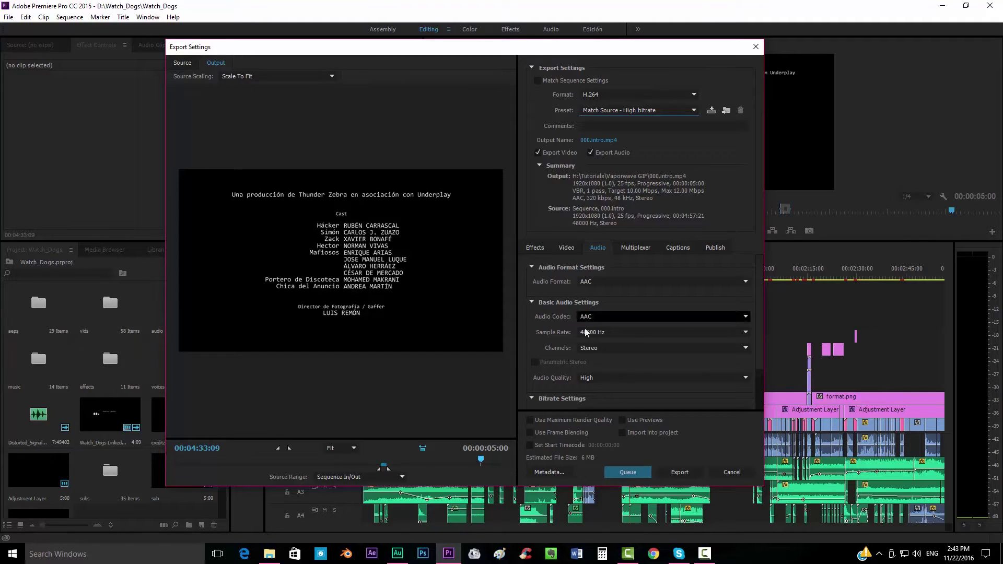
scroll(758, 287, down, 2)
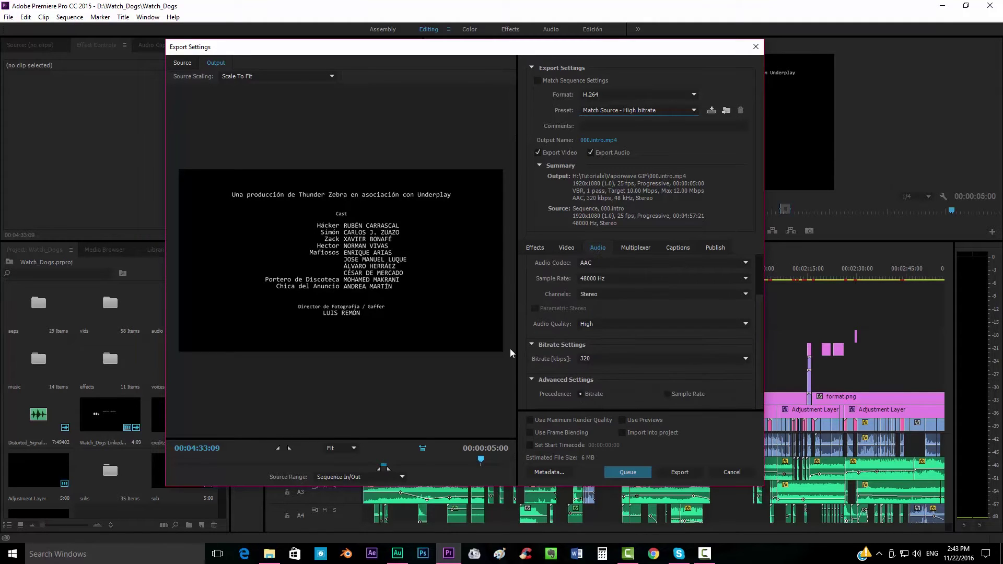
click(604, 358)
click(607, 294)
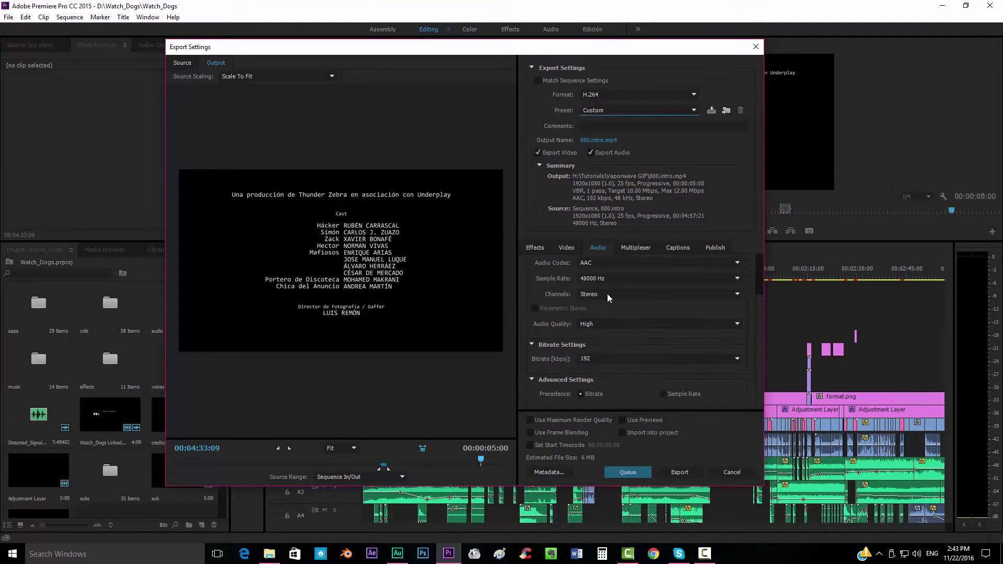
click(610, 108)
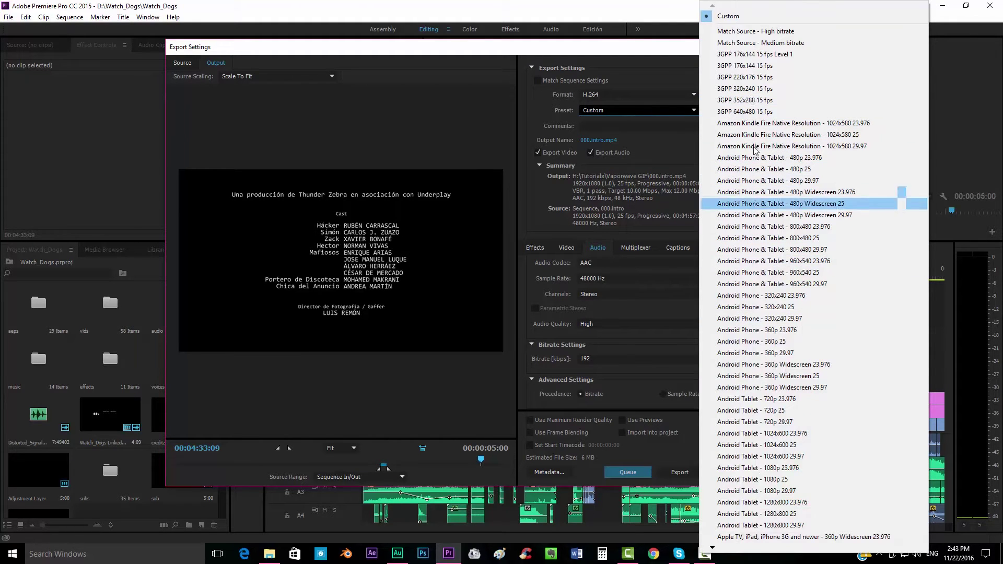
click(757, 33)
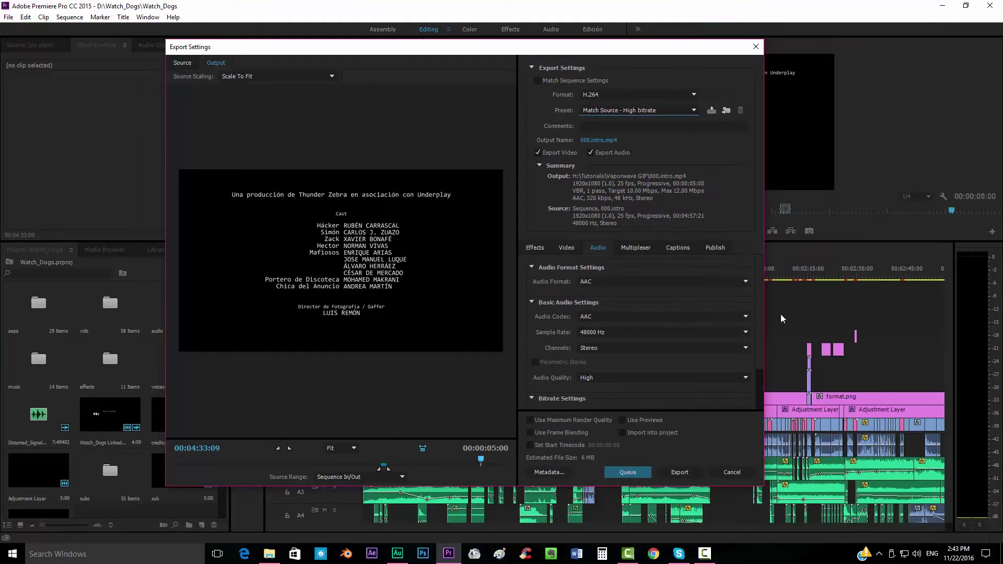
scroll(758, 299, down, 2)
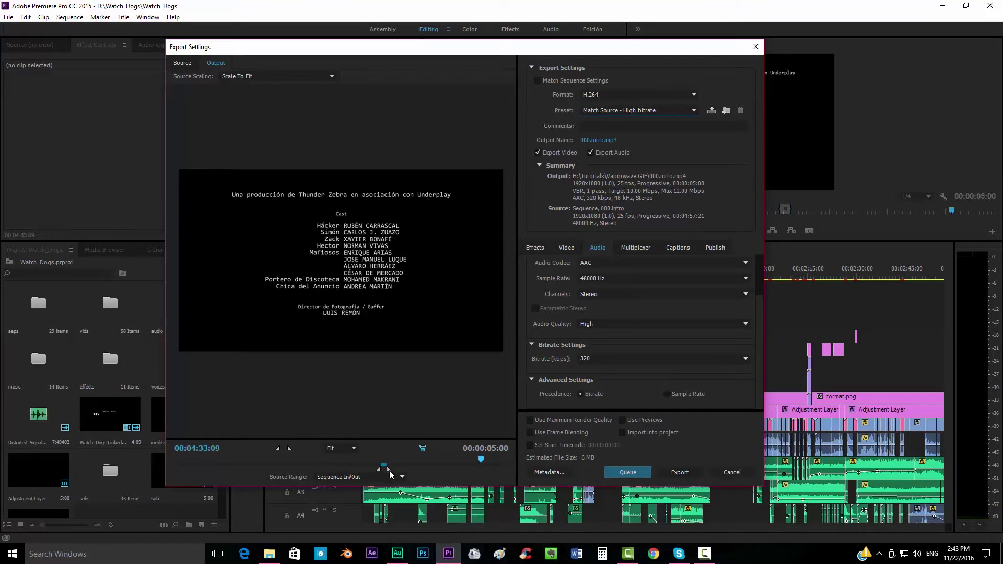
drag(393, 470, 530, 475)
drag(196, 473, 161, 473)
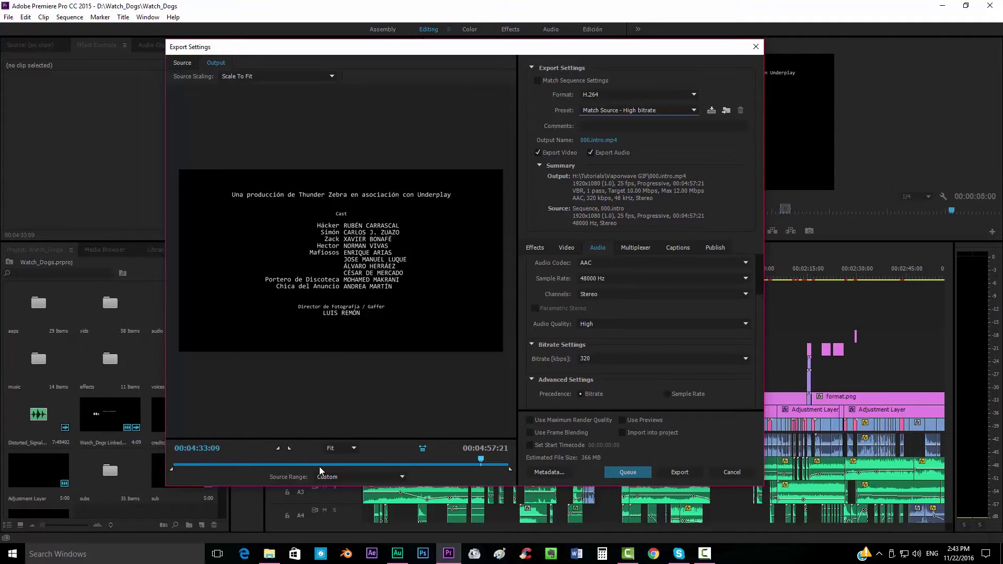
click(733, 472)
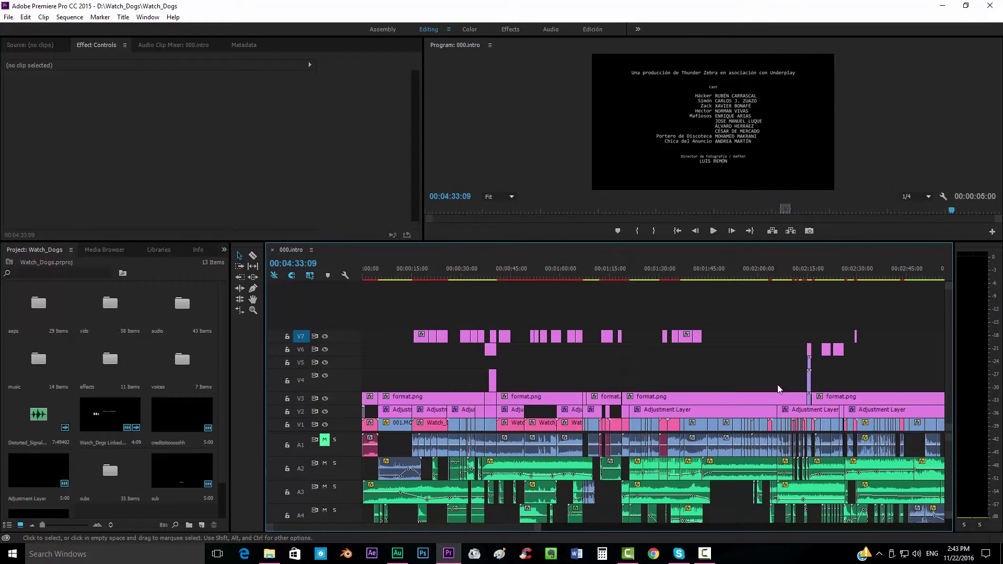
- Review Sequence Settings: 25 fps timebase, 1920x1080 frame size, square pixels, 25 fps Timecode display
click(69, 17)
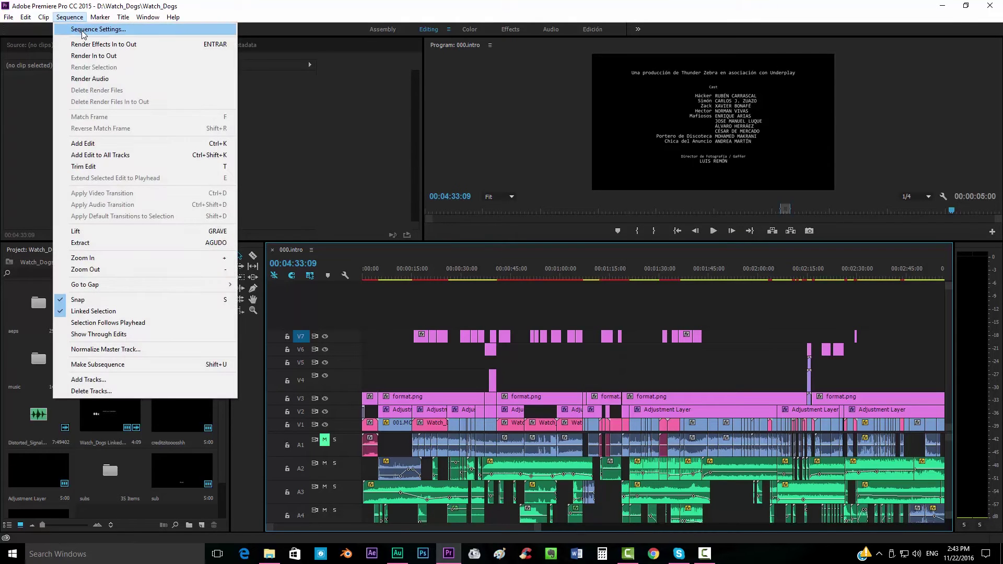
click(82, 30)
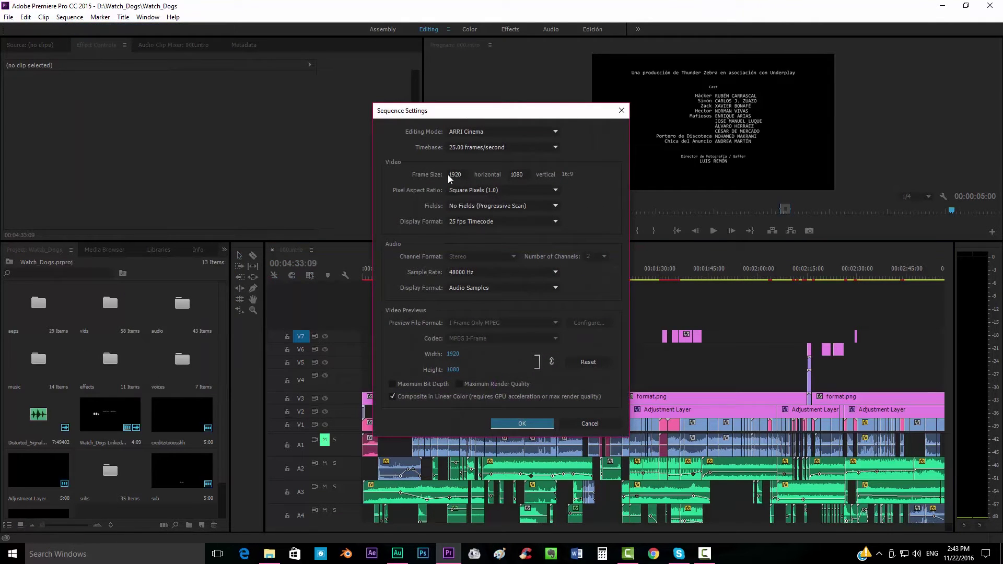
click(451, 174)
click(551, 176)
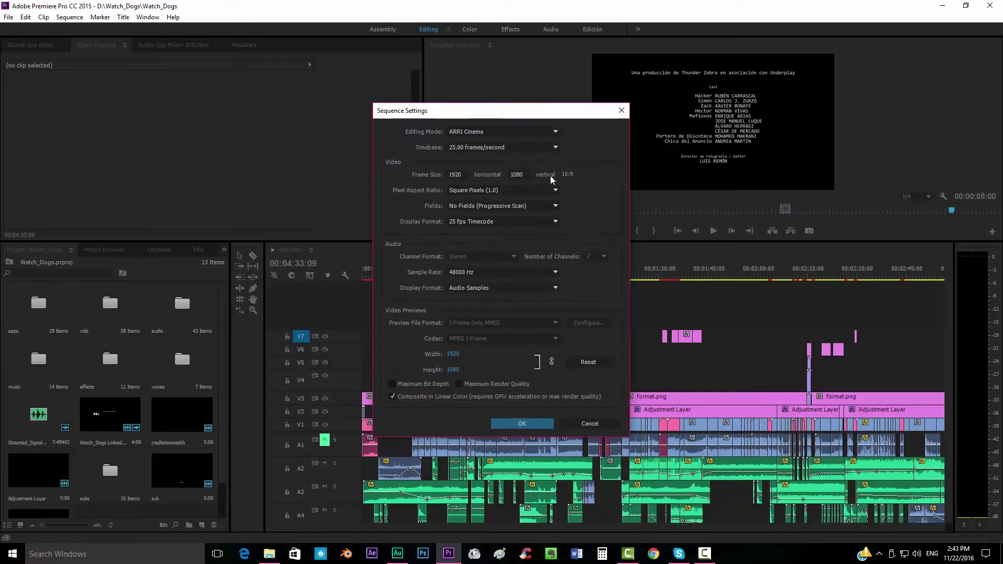
click(455, 174)
click(503, 188)
click(527, 191)
click(497, 224)
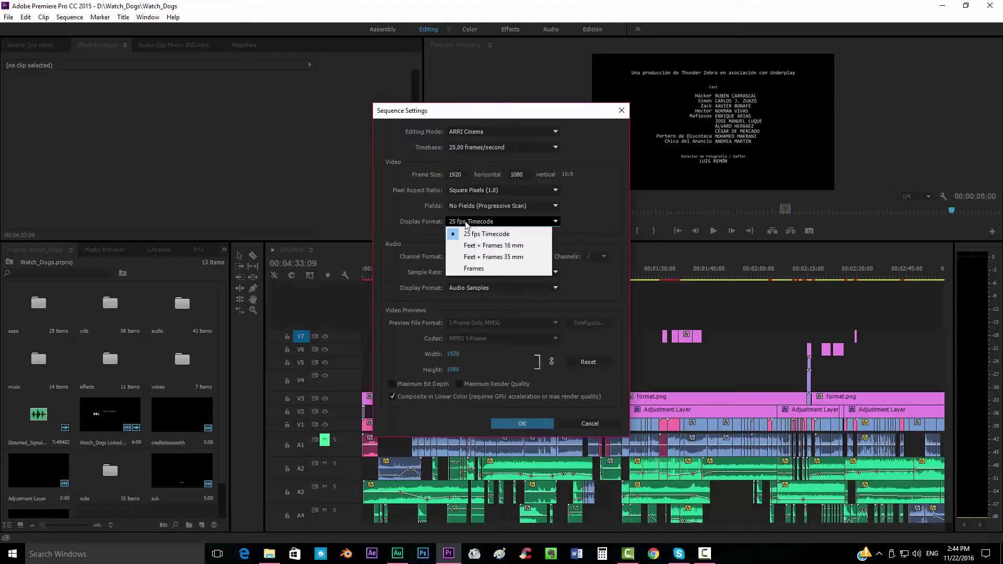
click(581, 200)
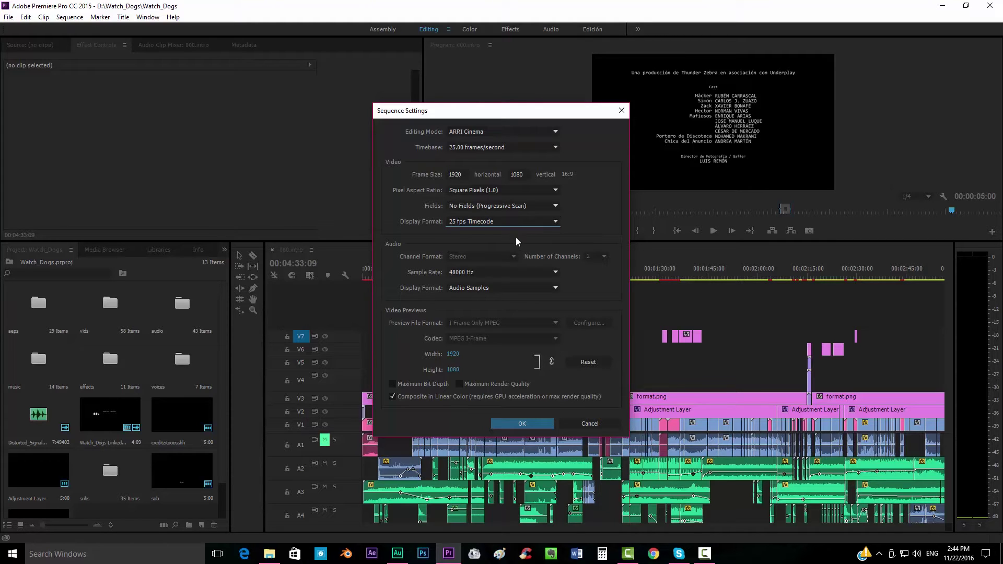
- Confirm sequence settings and open Export Media with the range spanning the whole sequence
click(531, 424)
click(13, 17)
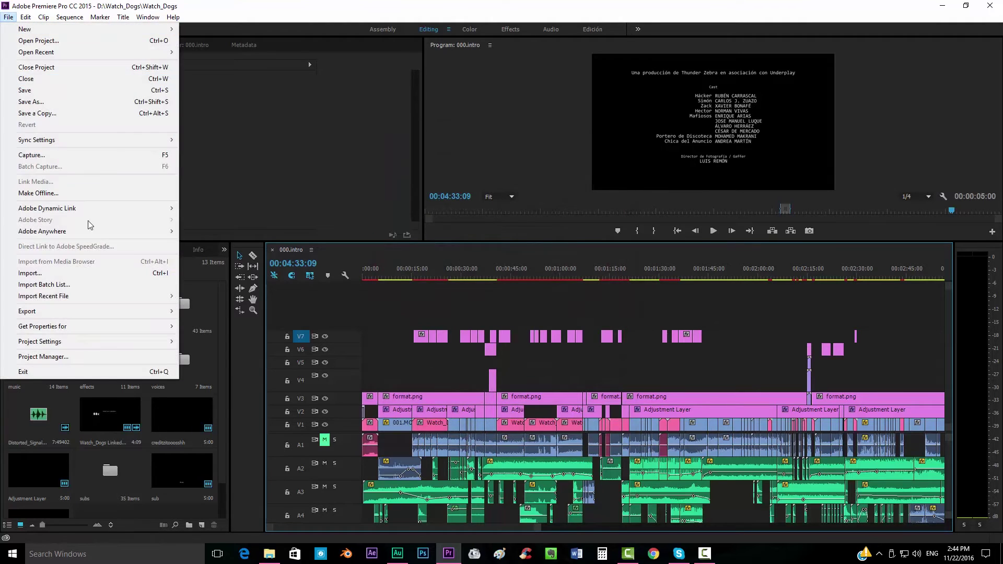
mouse_move(99, 312)
click(198, 312)
drag(379, 470, 173, 467)
drag(388, 469, 510, 469)
- Apply the H.264 HD 1080p 25 export preset
click(612, 112)
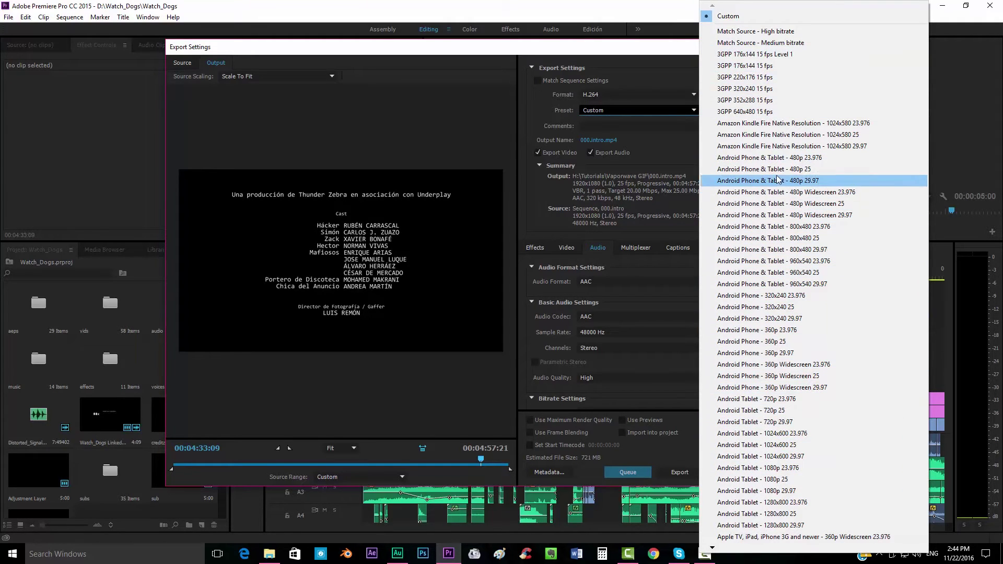
mouse_move(714, 548)
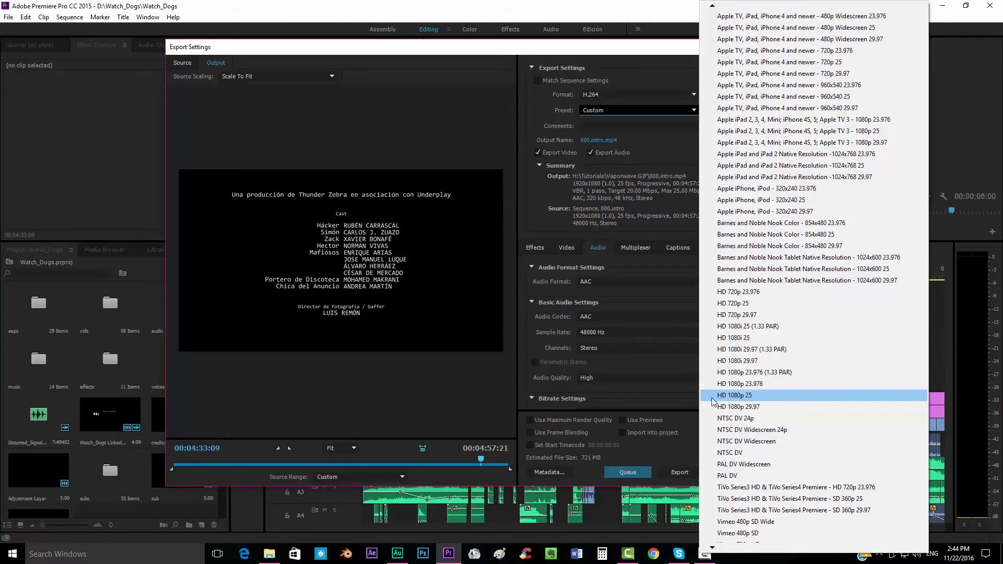
click(737, 395)
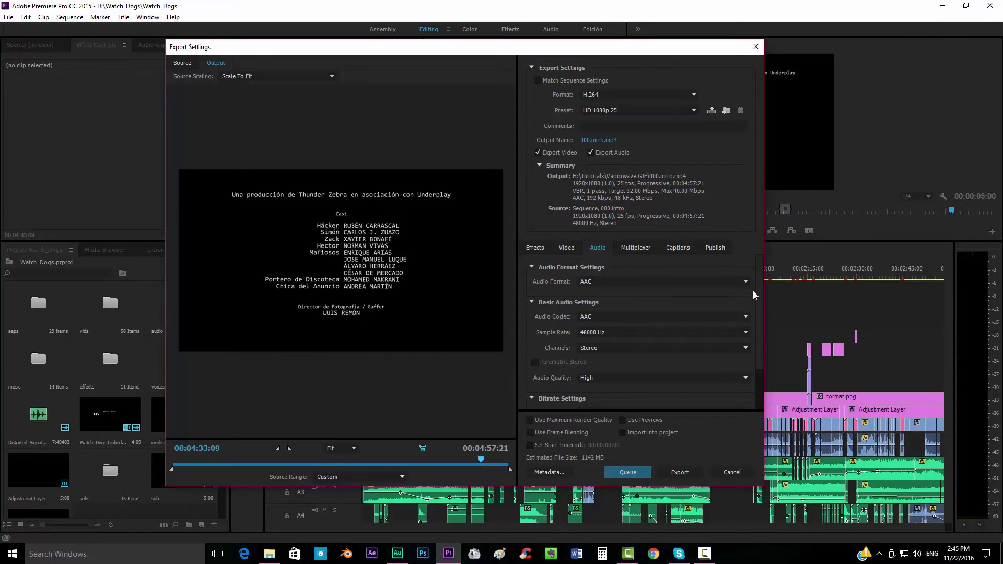
- In the Video export settings, set the frame rate to 25 and the TV standard to PAL
click(565, 249)
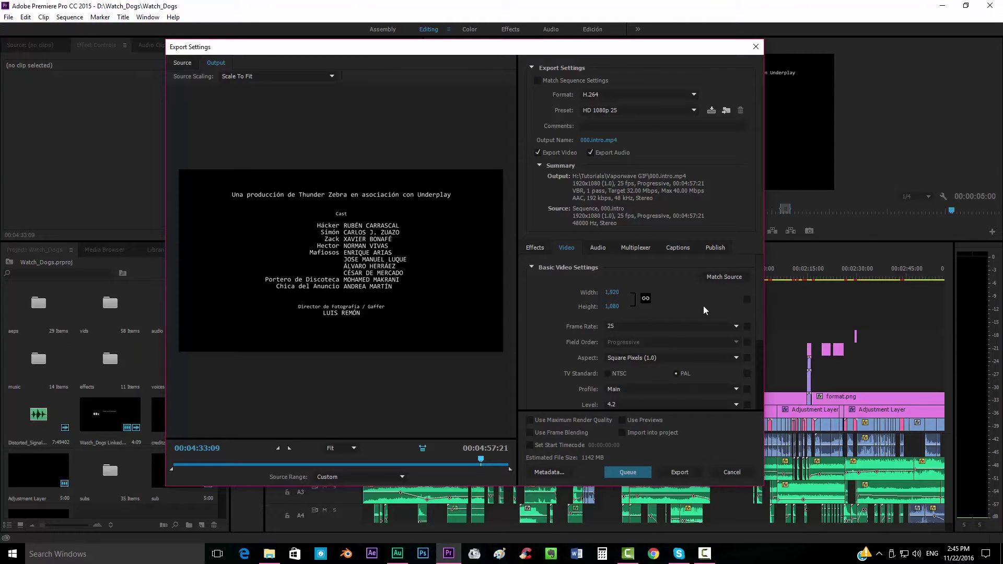
drag(758, 296, 750, 328)
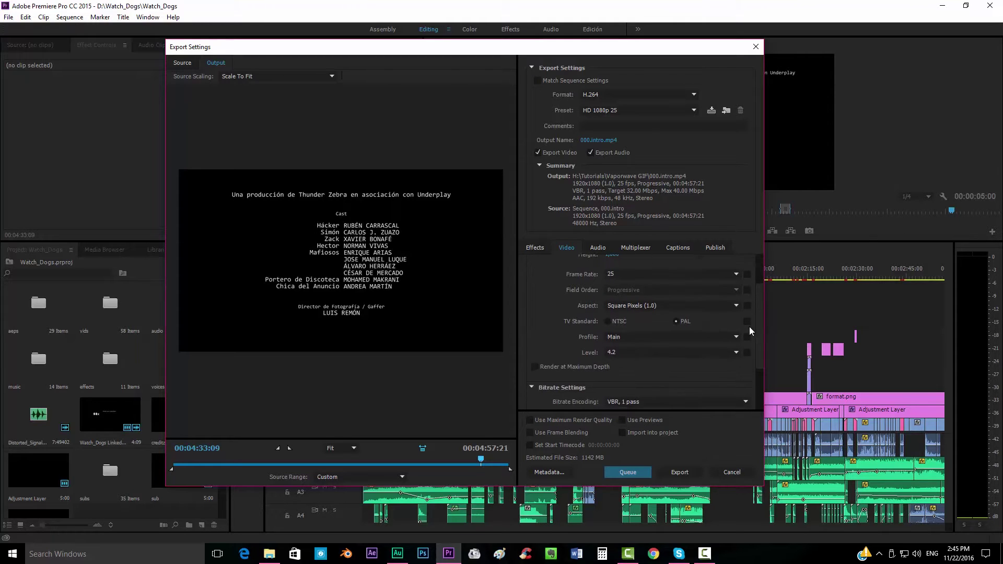
click(609, 321)
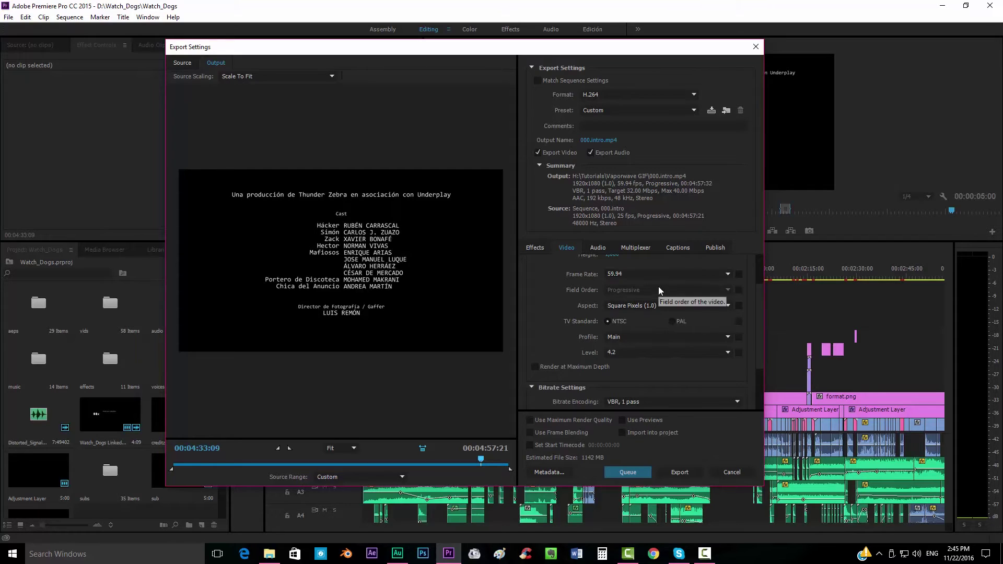
click(651, 275)
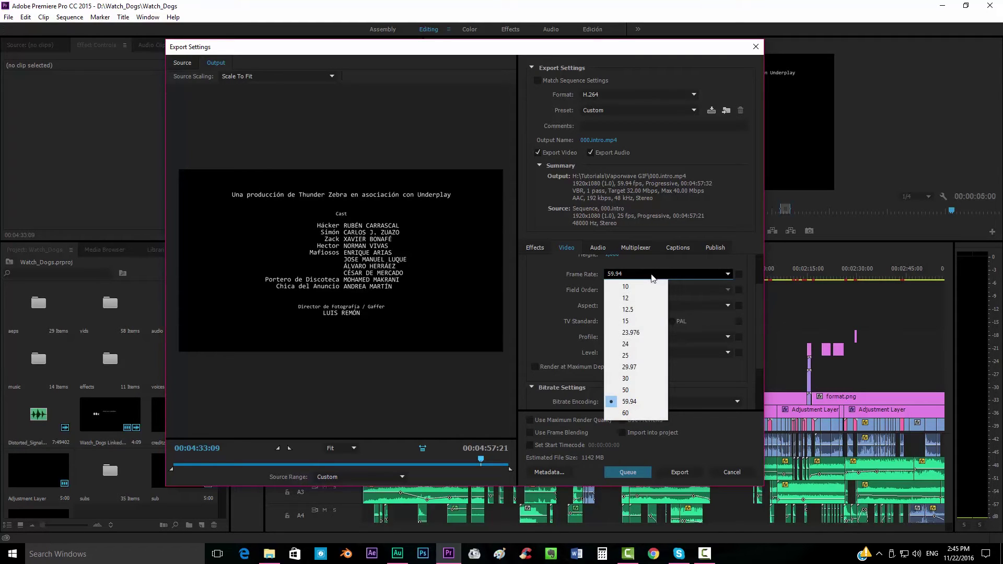
click(636, 353)
click(672, 322)
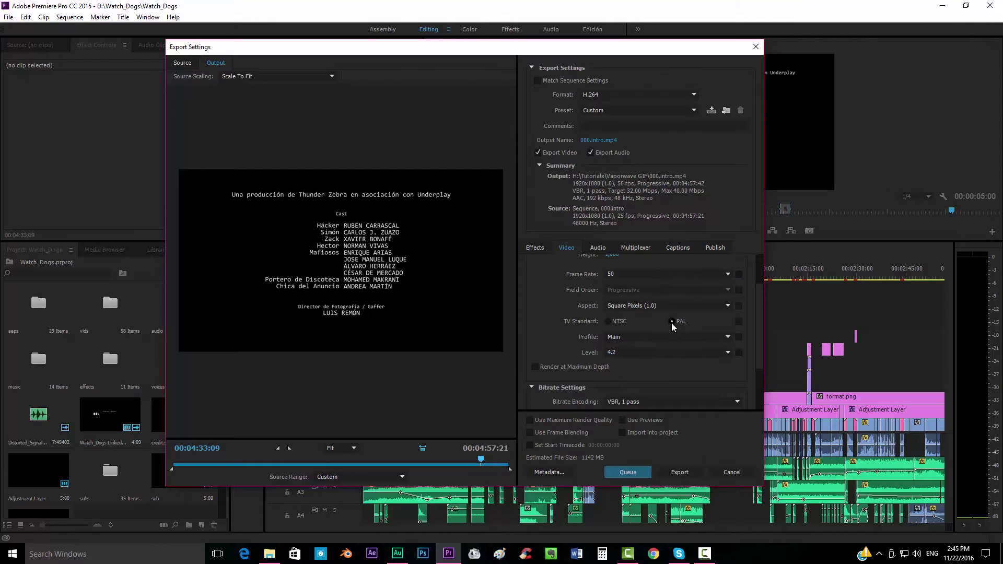
click(644, 275)
click(632, 355)
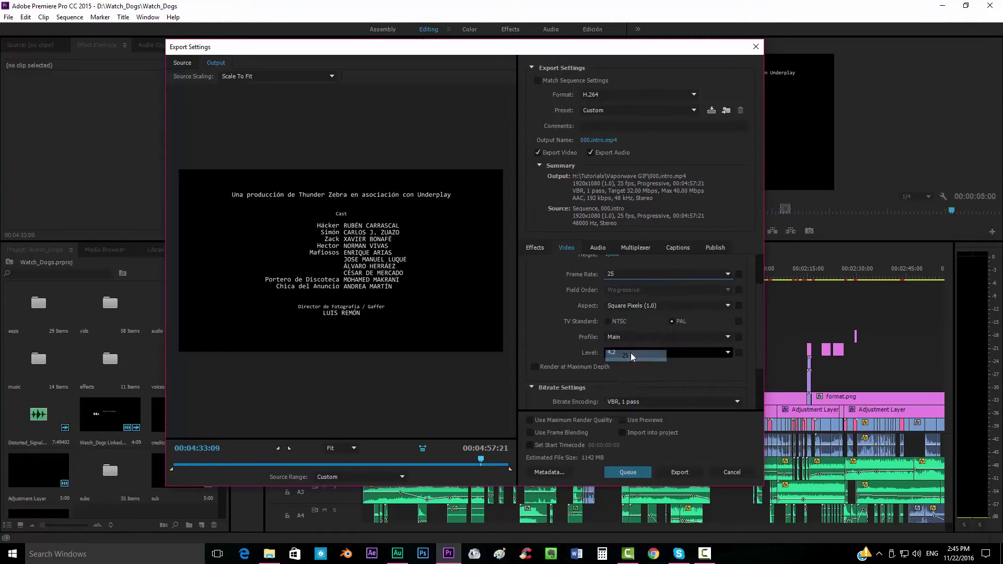
- Try a 10 Mbps target bitrate and a 15 Mbps maximum bitrate
drag(761, 306, 770, 363)
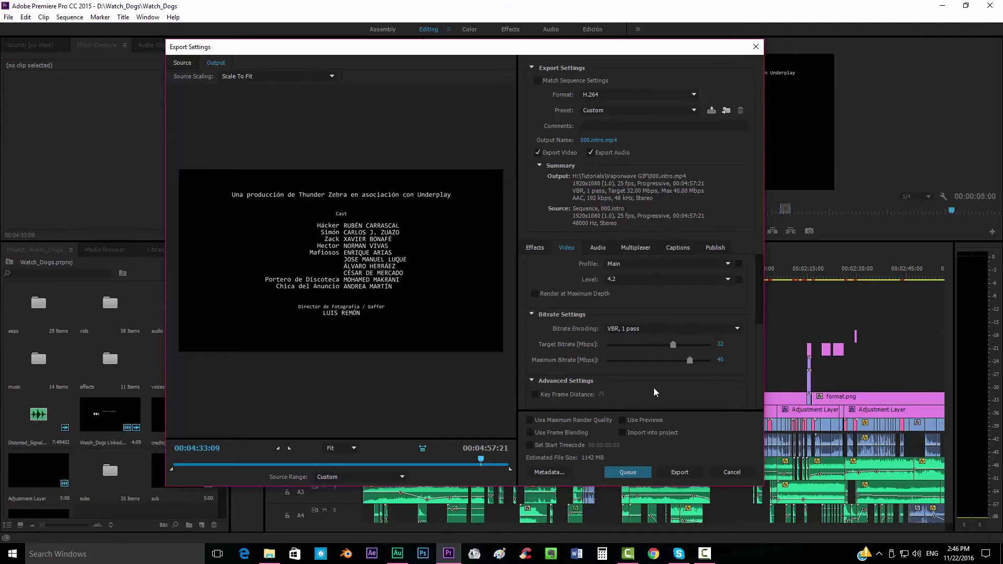
click(720, 344)
text(10)
key(Return)
click(720, 360)
text(15)
key(Return)
- Raise the target bitrate to 20, then 25 Mbps, and the maximum to 30 Mbps
click(724, 344)
text(20)
key(Return)
click(720, 344)
text(25)
key(Return)
click(725, 359)
text(30)
key(Return)
- Settle the target bitrate at 30 Mbps with a 50 Mbps maximum
drag(658, 344, 718, 344)
click(720, 345)
text(30)
key(Return)
- Set bitrate encoding to VBR, 2 pass and enable Maximum Depth and Maximum Render Quality
click(627, 328)
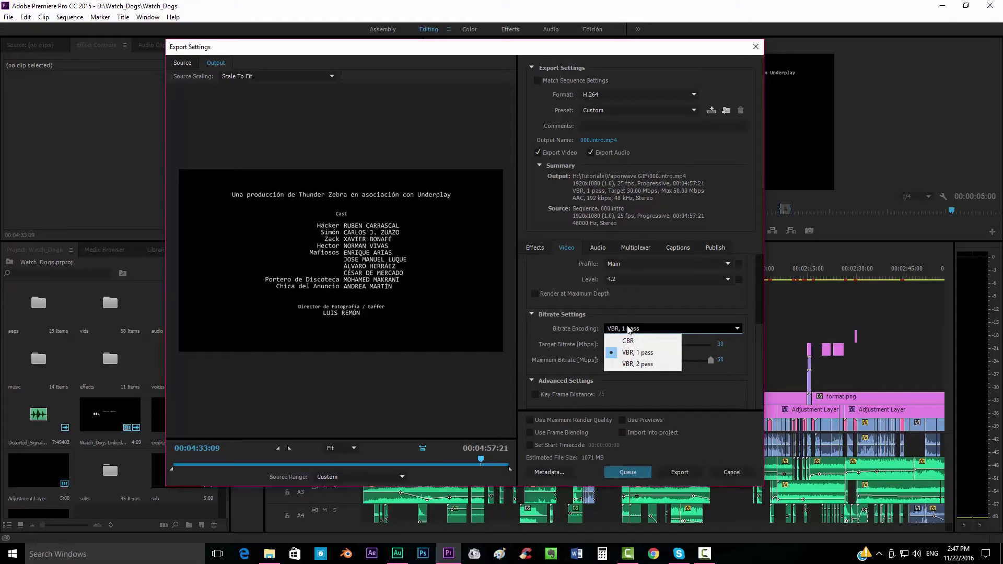
click(652, 365)
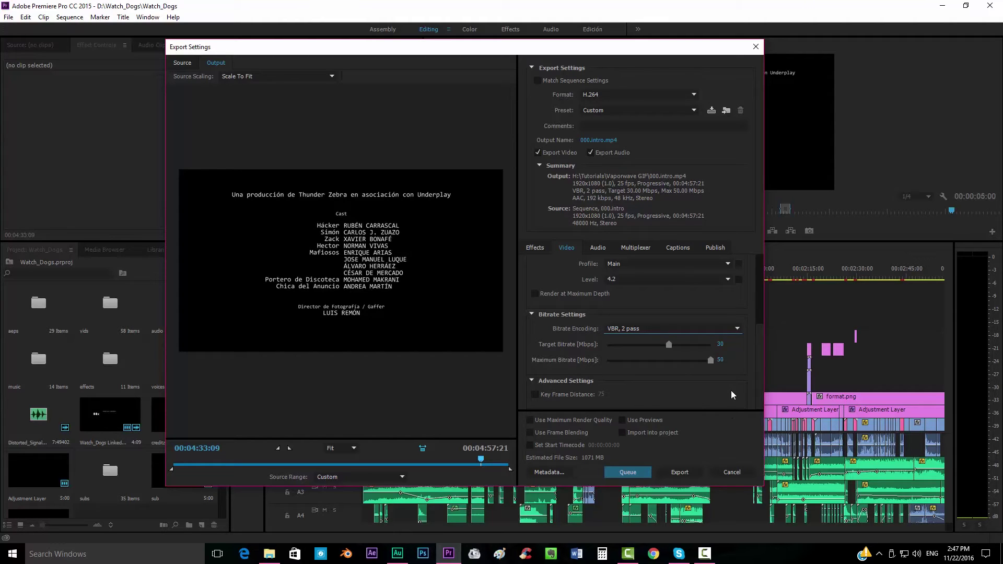
click(535, 293)
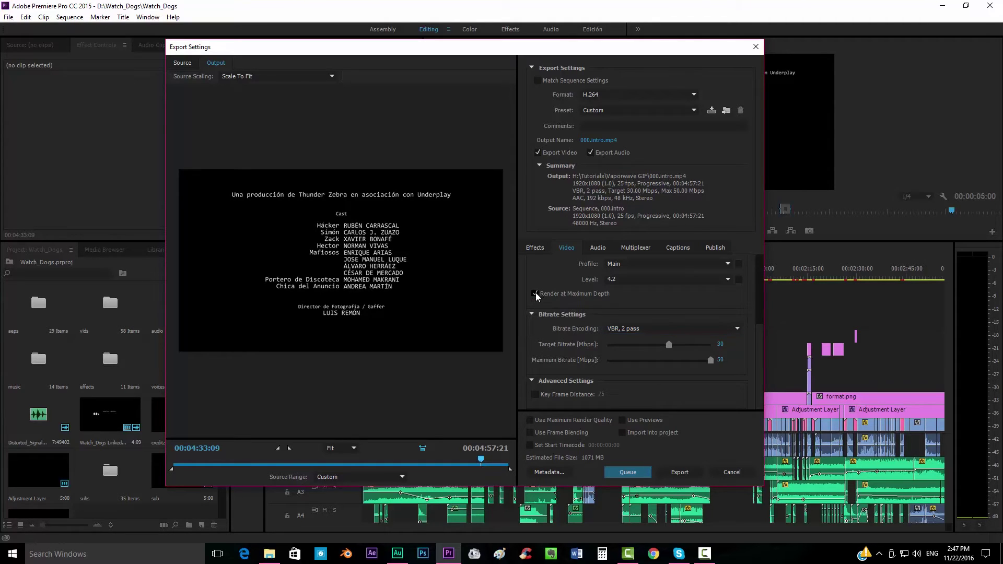
click(531, 421)
- Toggle Use Previews on and back off, then bring up the Audio export settings
click(623, 420)
click(624, 421)
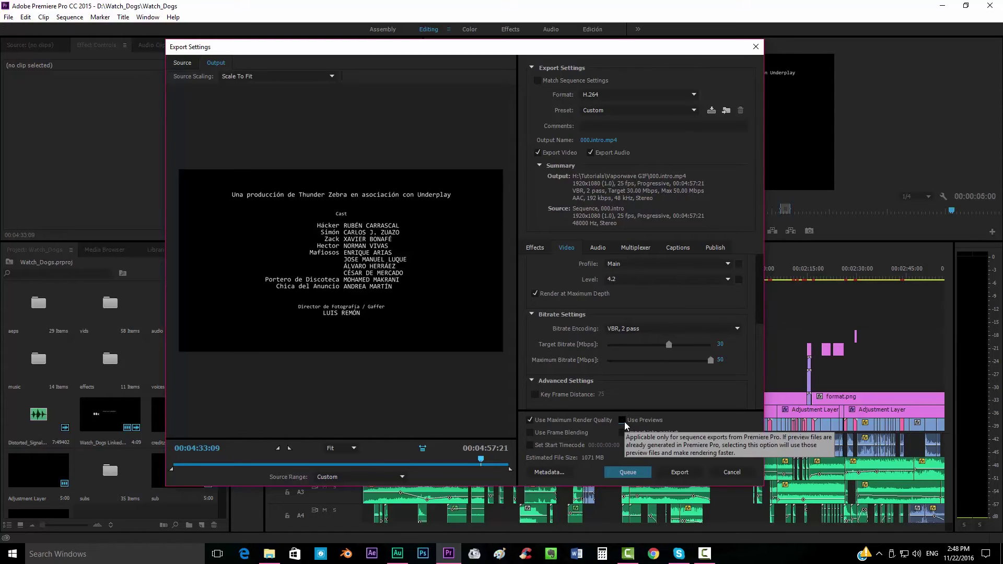
click(594, 252)
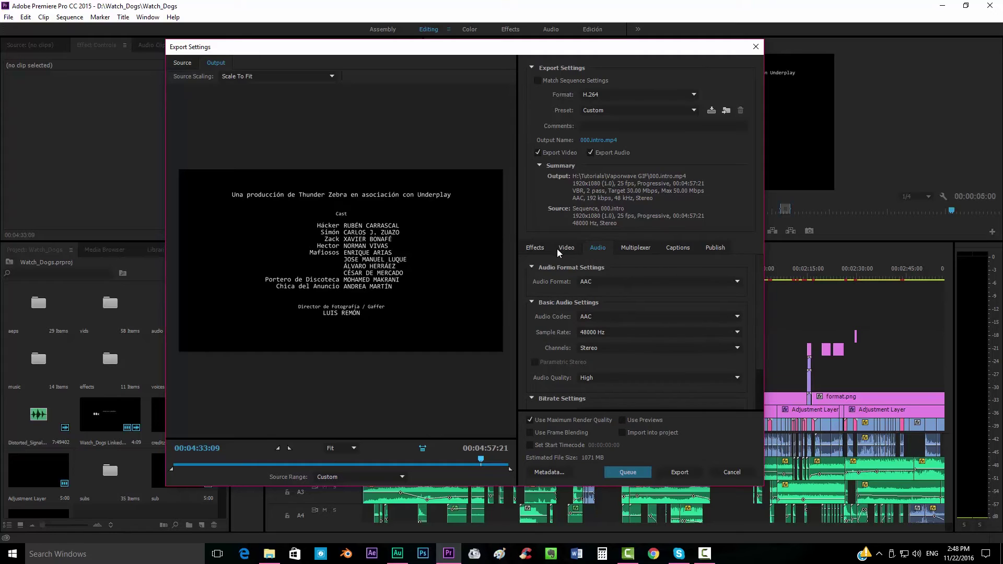
scroll(537, 325, down, 2)
scroll(555, 319, up, 2)
scroll(553, 341, down, 2)
scroll(553, 340, up, 2)
- Keep the AAC audio at a 48000 Hz sample rate and High quality
click(590, 334)
click(547, 346)
scroll(575, 352, down, 2)
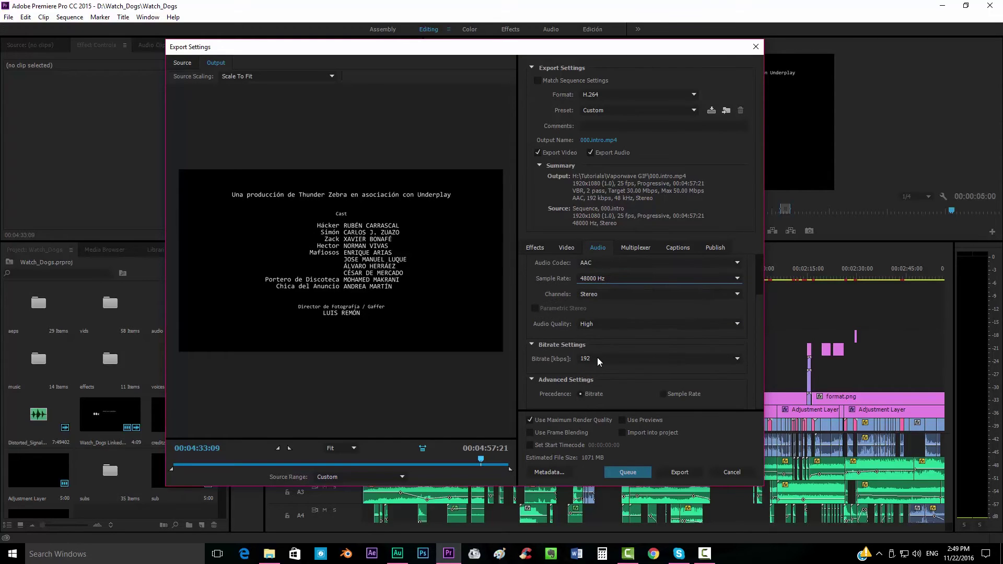
click(623, 331)
click(560, 324)
- Switch audio channels to Mono and back to Stereo, leaving a 160 kbps bitrate
click(595, 299)
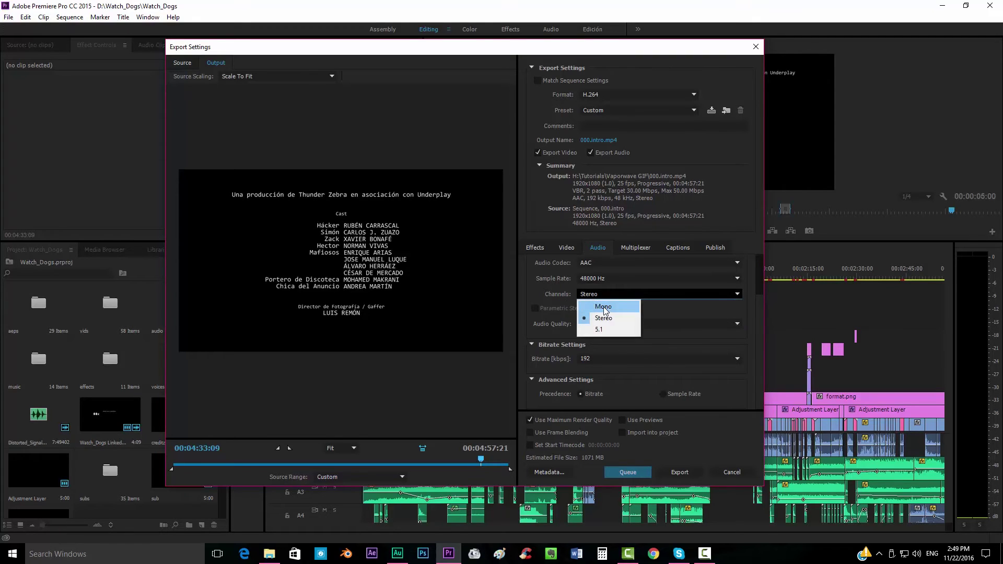
click(595, 307)
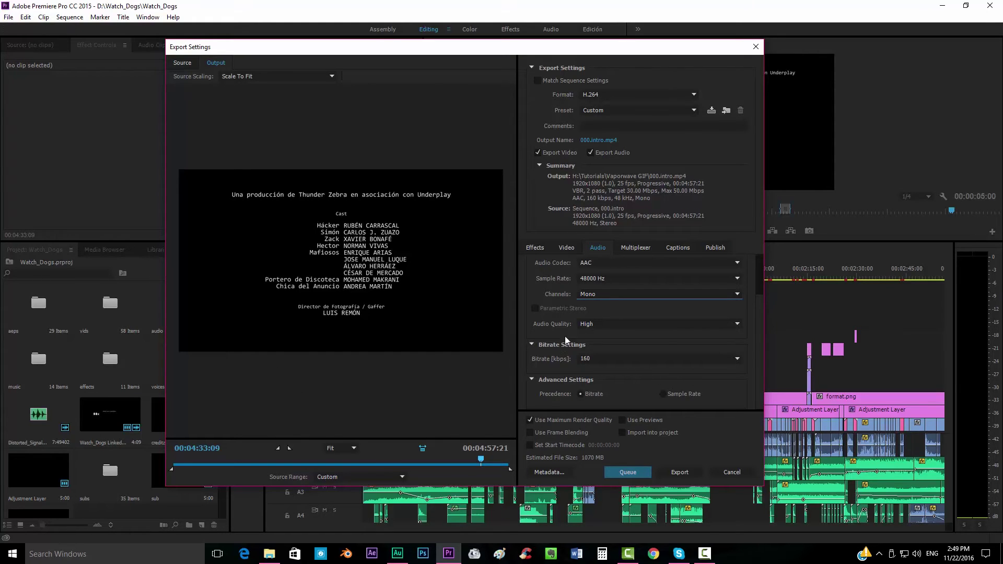
click(598, 293)
click(601, 315)
click(652, 294)
click(601, 306)
click(619, 294)
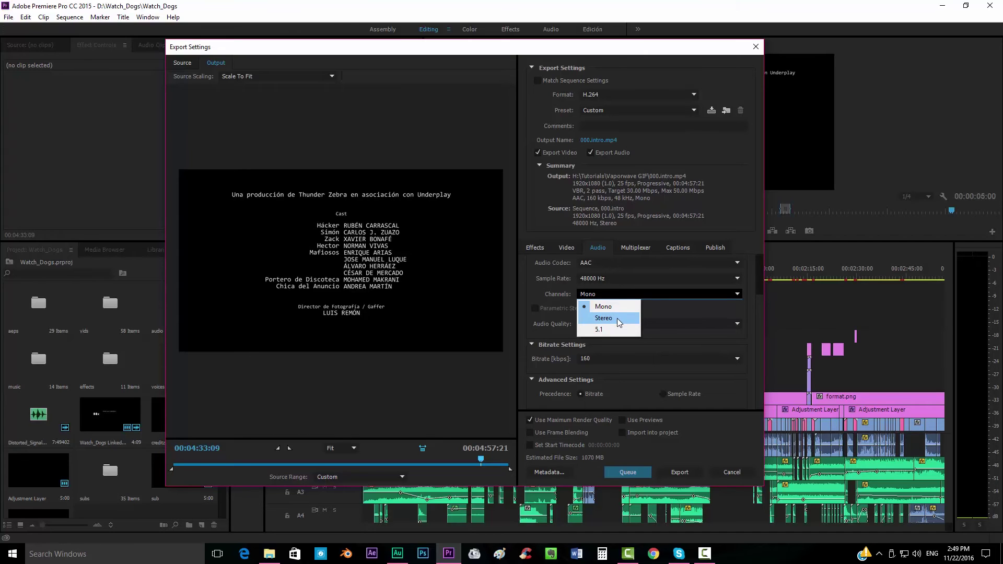
click(616, 318)
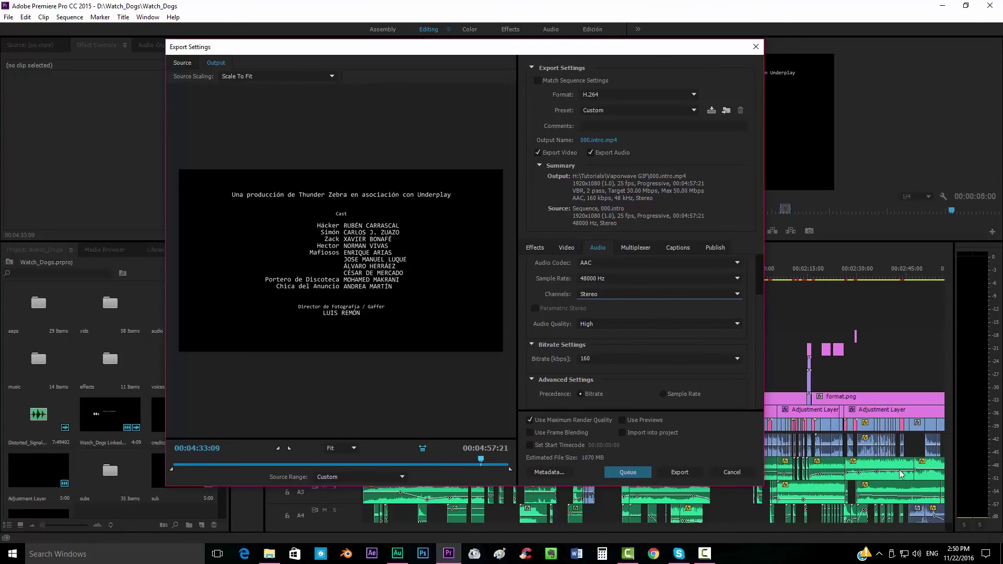
click(622, 294)
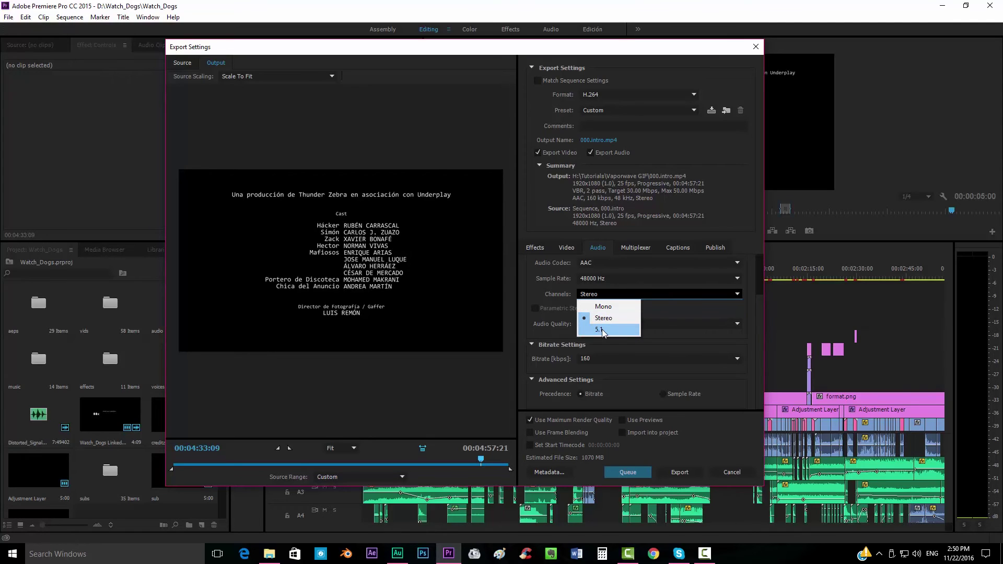
click(602, 329)
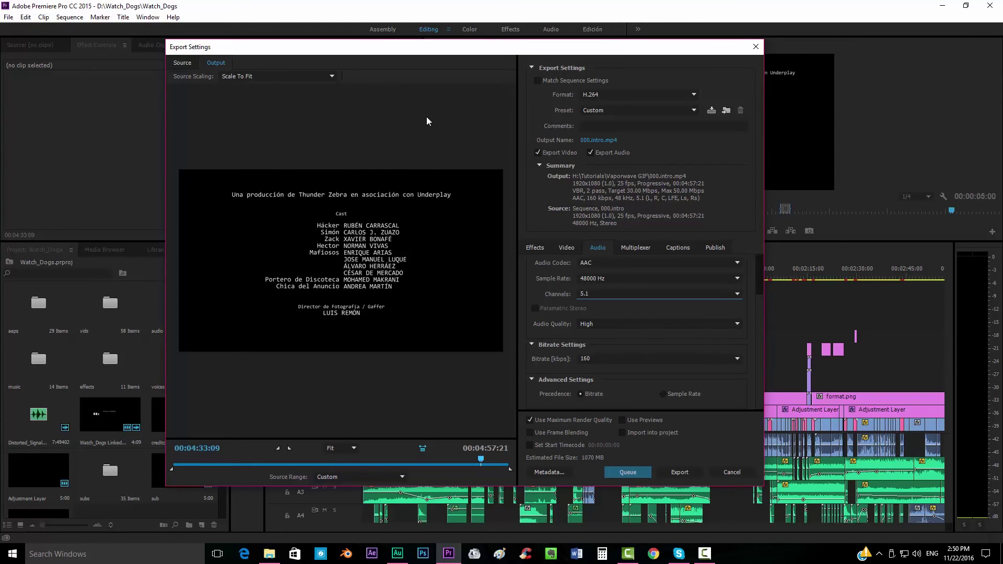
click(625, 293)
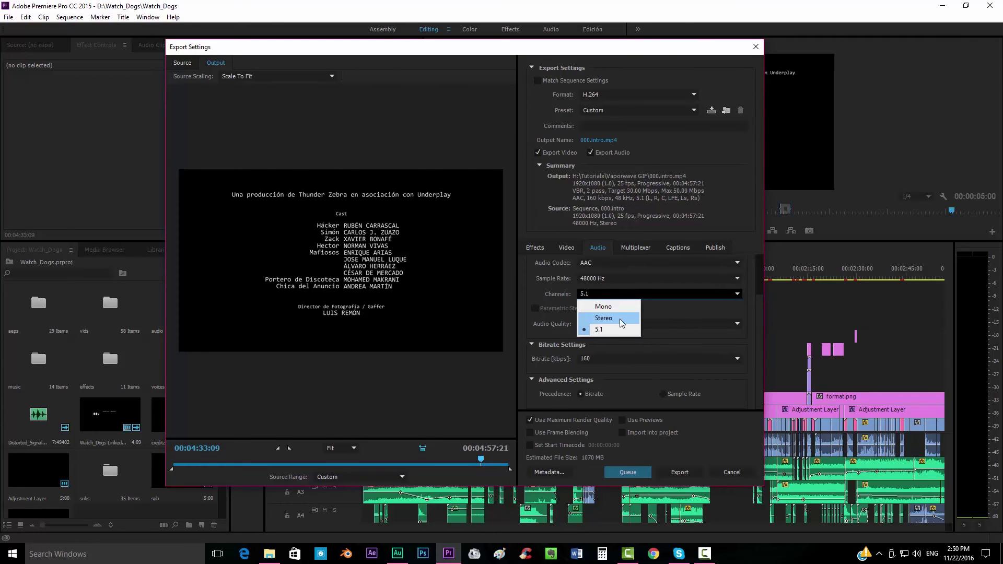
click(620, 319)
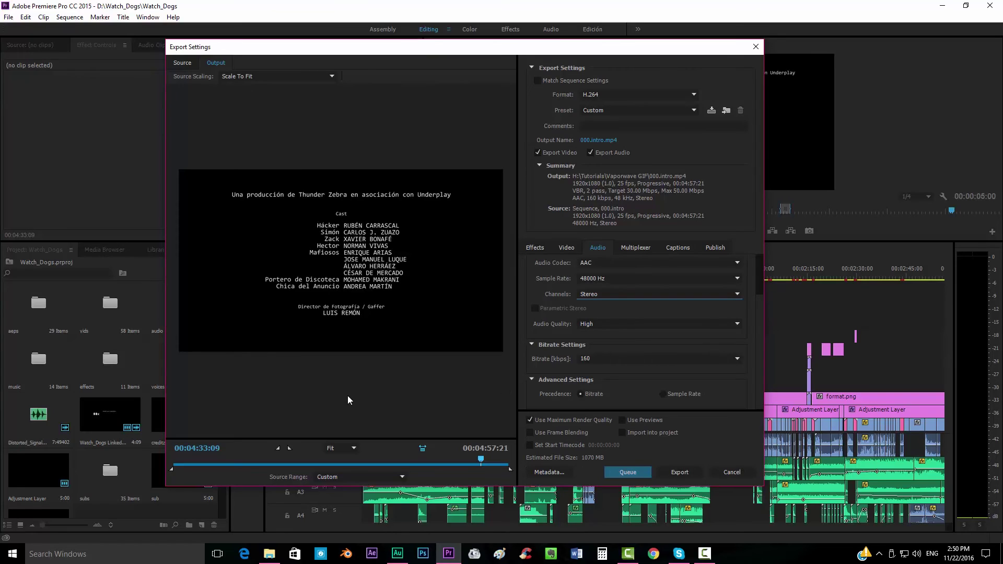
- Queue the export and confirm Media Encoder lists 000.intro as H.264 to 000.intro.mp4, Ready
click(633, 472)
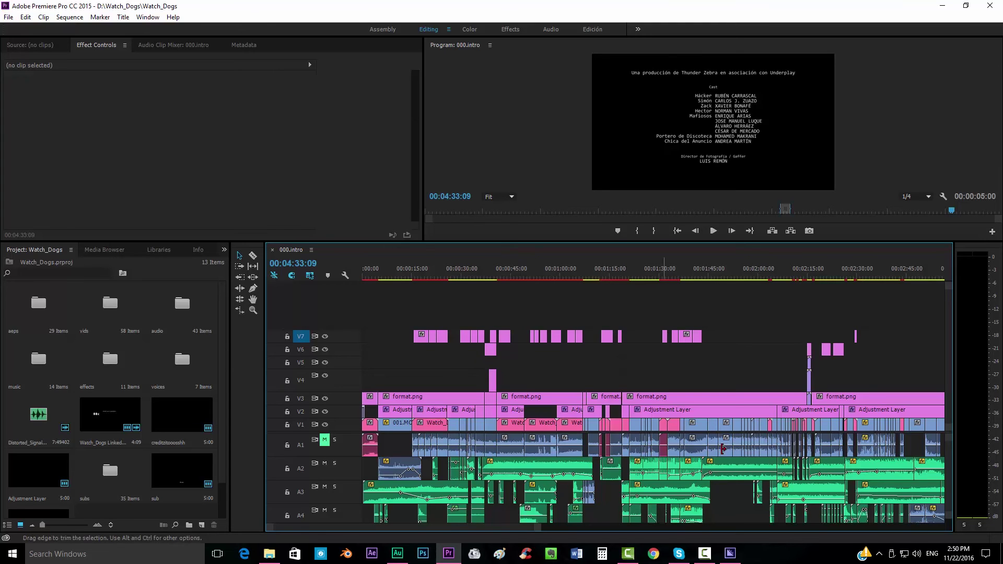
click(732, 554)
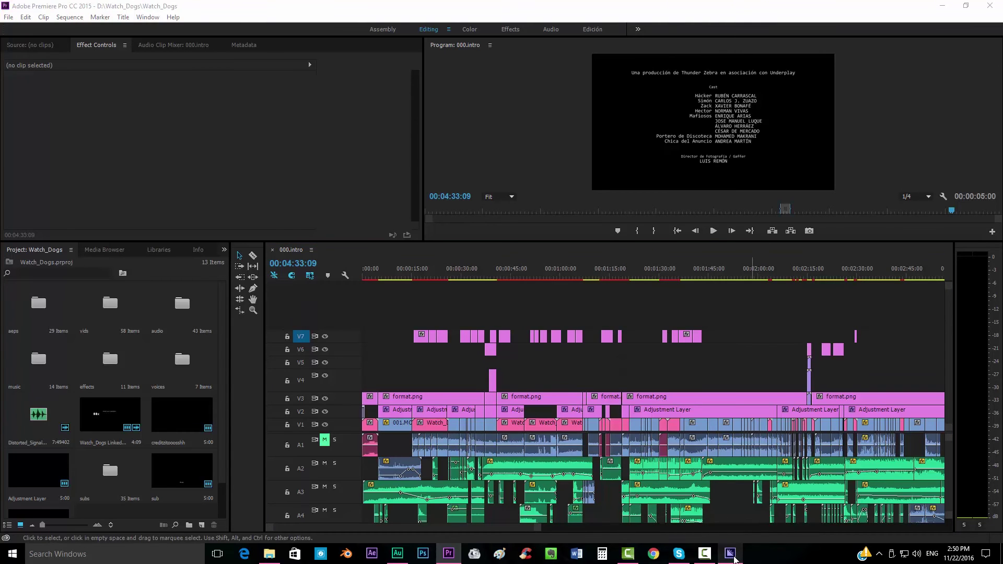
mouse_move(737, 554)
click(737, 516)
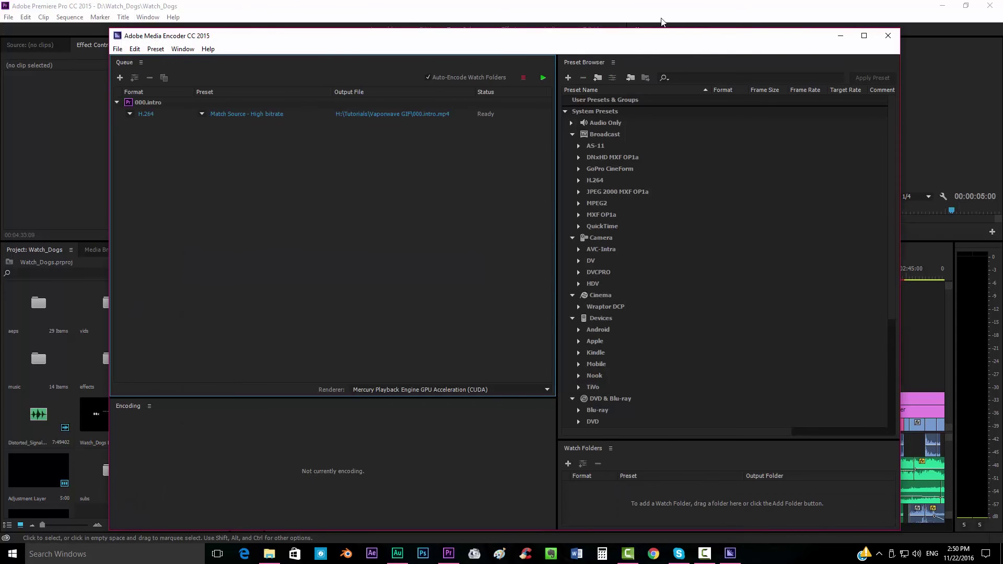
click(900, 8)
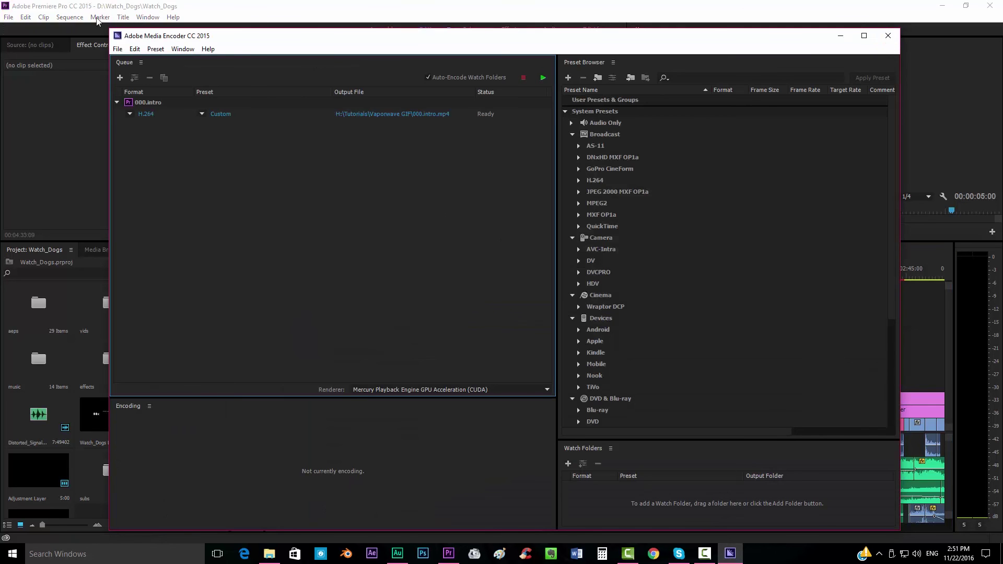
- Close Media Encoder and reopen Export Media settings for the 000.intro sequence
click(889, 35)
click(9, 16)
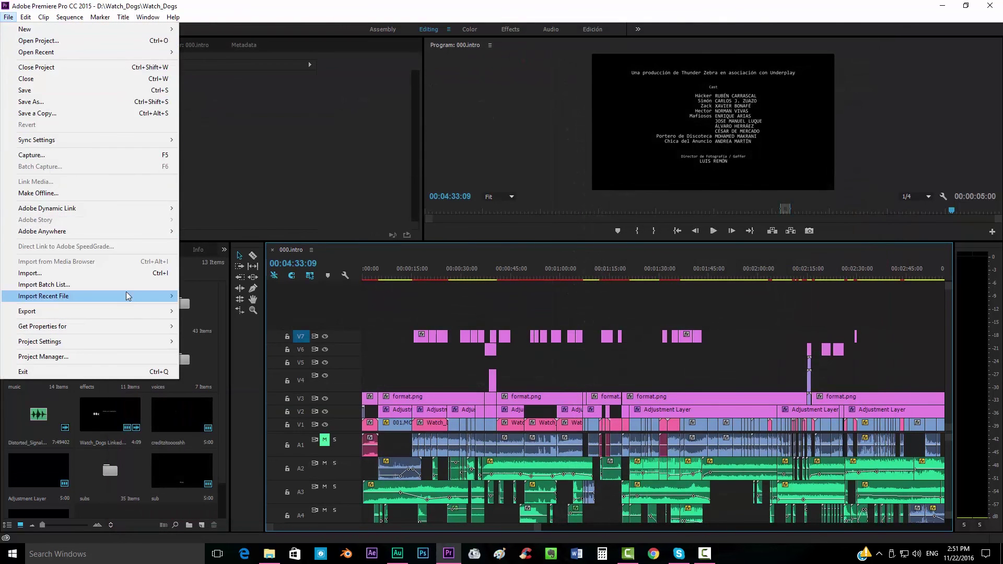
mouse_move(130, 312)
click(217, 311)
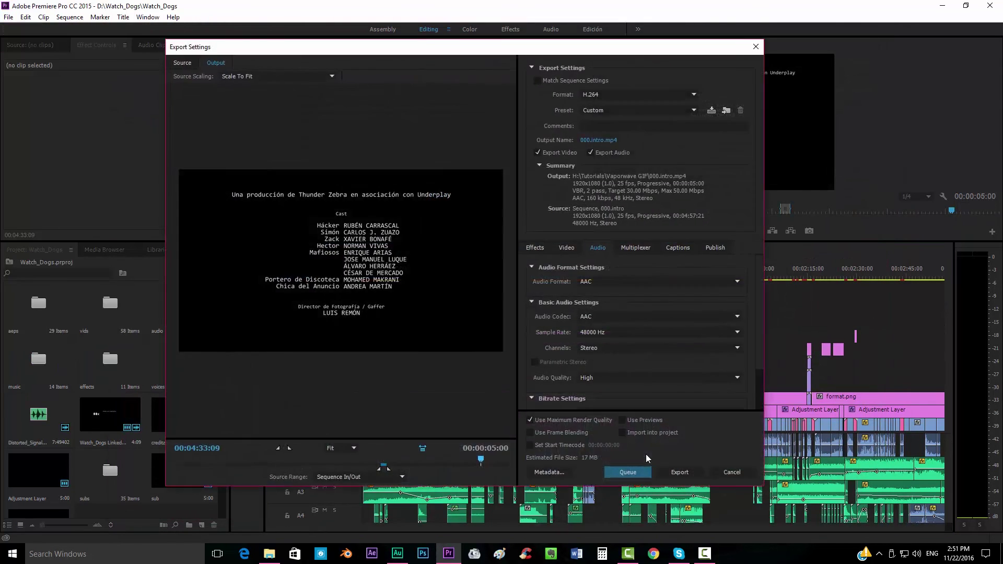